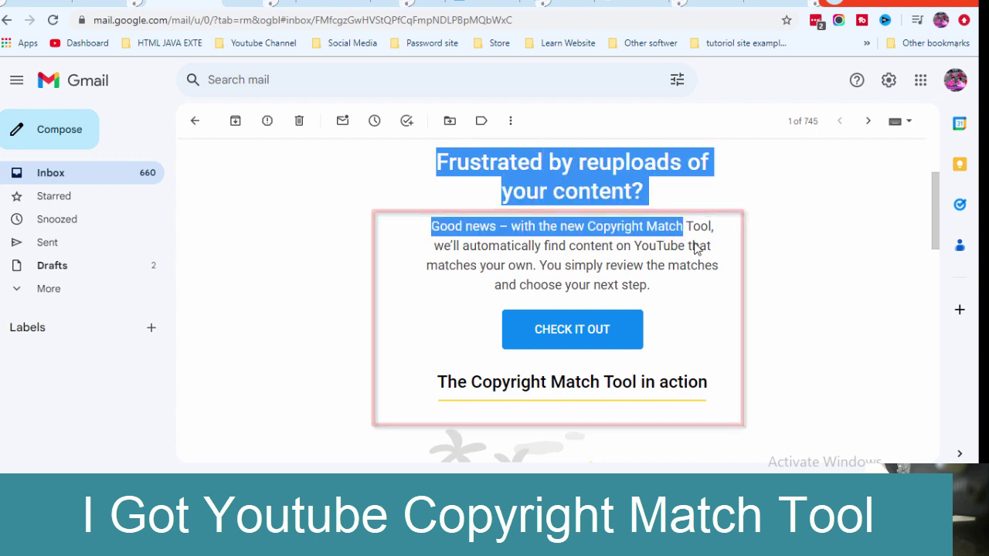
Scroll the Channel copyright Matches table to find the Mobile Lab Service Centre match.
{"action": "scroll", "coordinate": [625, 375], "scroll_direction": "down", "scroll_amount": 2}
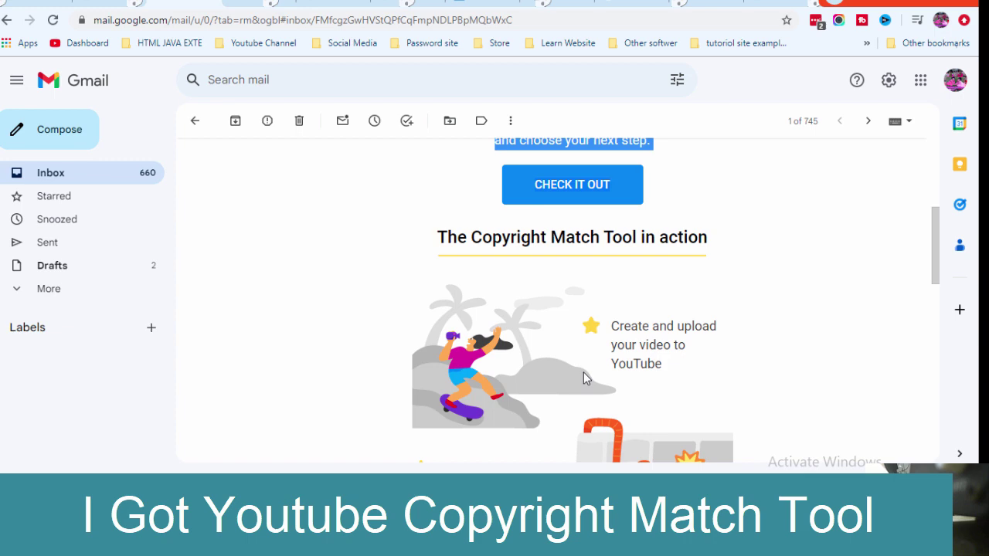
{"action": "scroll", "coordinate": [581, 371], "scroll_direction": "down", "scroll_amount": 5}
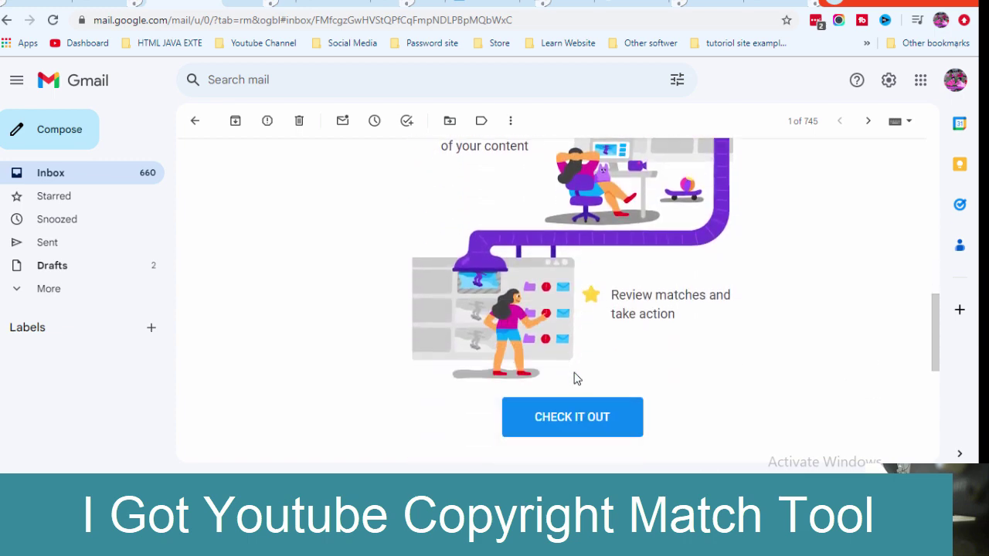
{"action": "scroll", "coordinate": [576, 378], "scroll_direction": "down", "scroll_amount": 1}
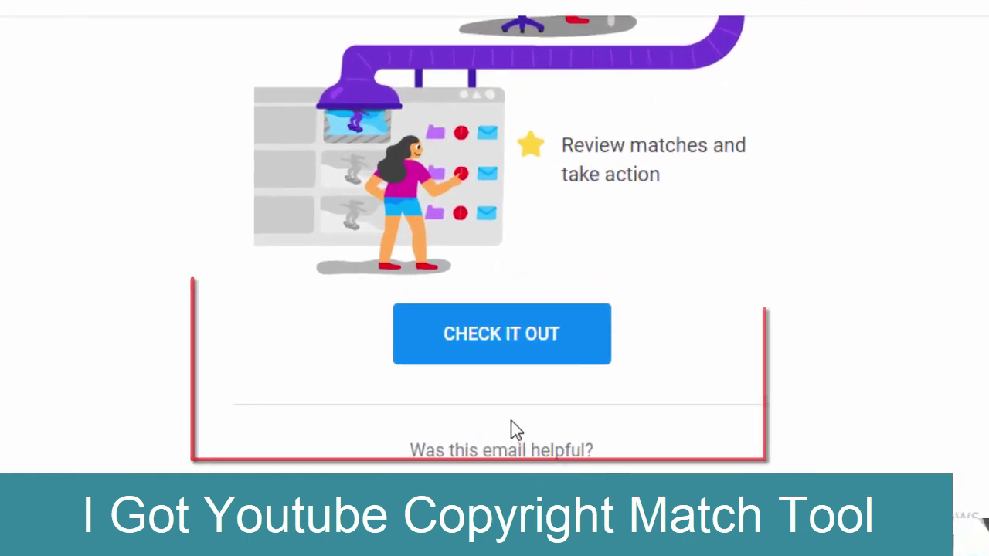
{"action": "scroll", "coordinate": [506, 425], "scroll_direction": "up", "scroll_amount": 10}
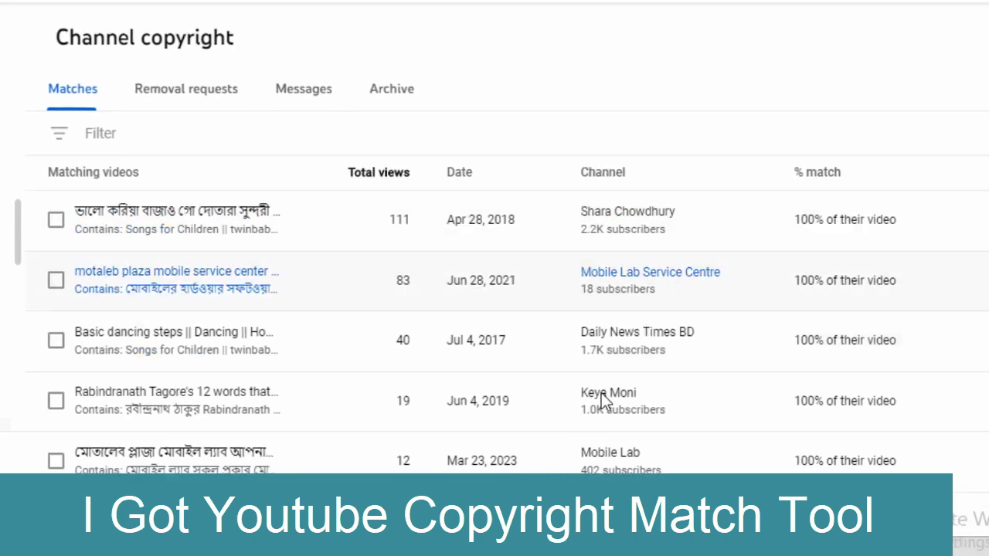
{"action": "scroll", "coordinate": [657, 402], "scroll_direction": "down", "scroll_amount": 3}
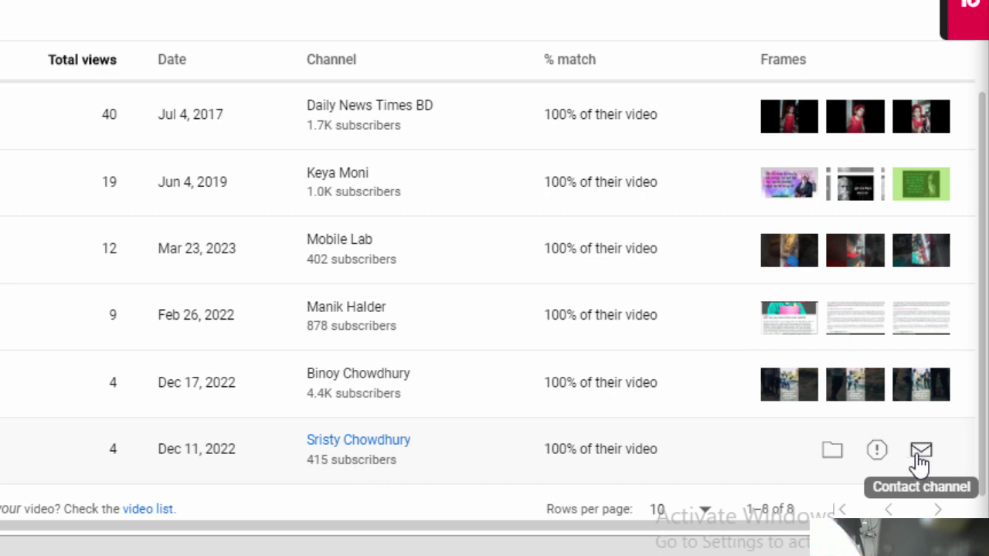
{"action": "scroll", "coordinate": [232, 348], "scroll_direction": "up", "scroll_amount": 3}
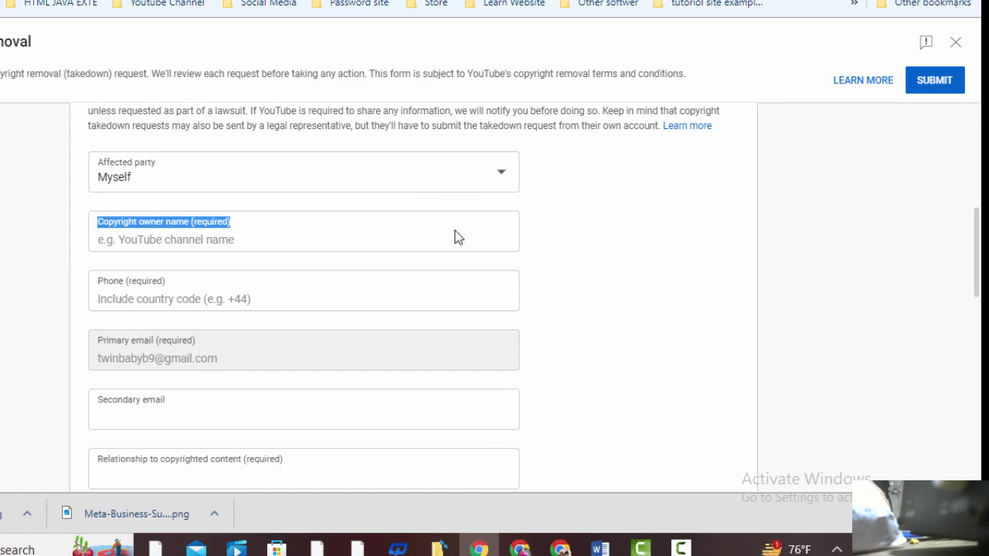
{"action": "scroll", "coordinate": [456, 237], "scroll_direction": "up", "scroll_amount": 5}
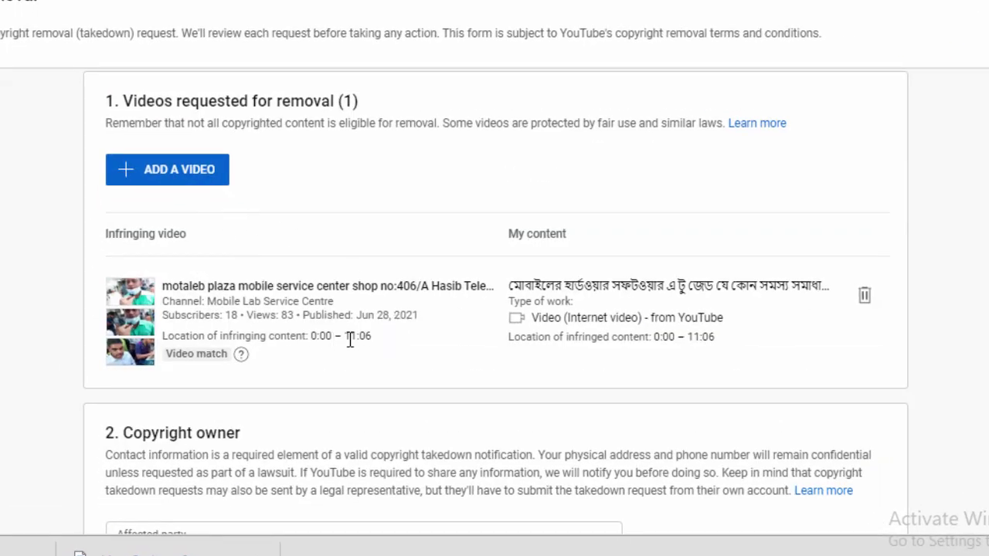
Enter 'News Times World' as the copyright owner name in section 2.
{"action": "scroll", "coordinate": [350, 341], "scroll_direction": "down", "scroll_amount": 5}
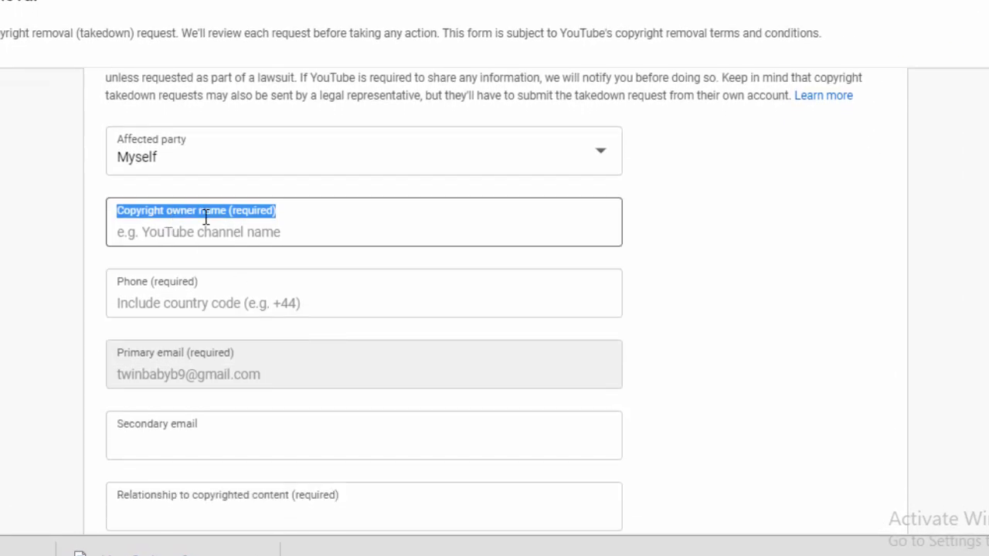
{"action": "left_click", "coordinate": [269, 232]}
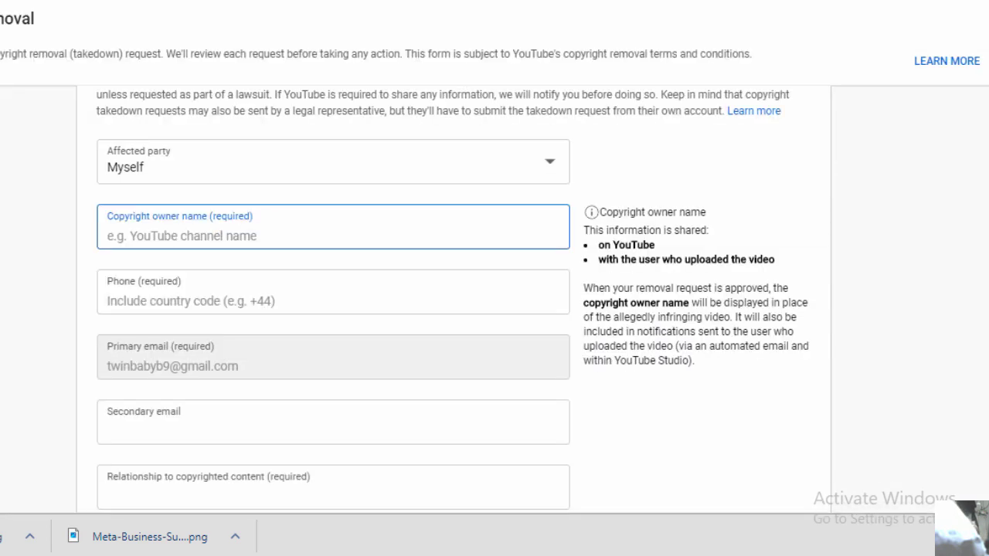
{"action": "type", "text": "News Times World"}
{"action": "scroll", "coordinate": [358, 276], "scroll_direction": "up", "scroll_amount": 3}
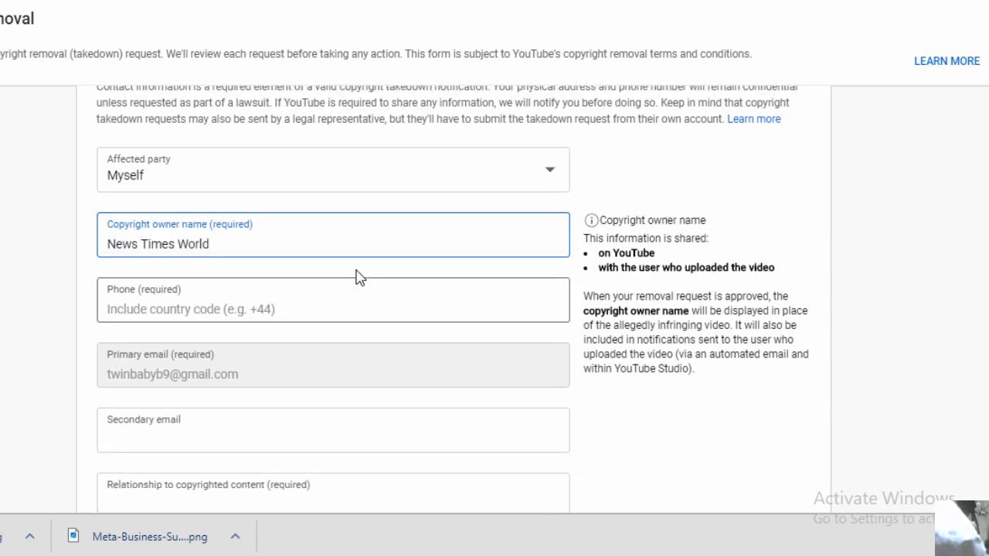
{"action": "scroll", "coordinate": [357, 271], "scroll_direction": "down", "scroll_amount": 2}
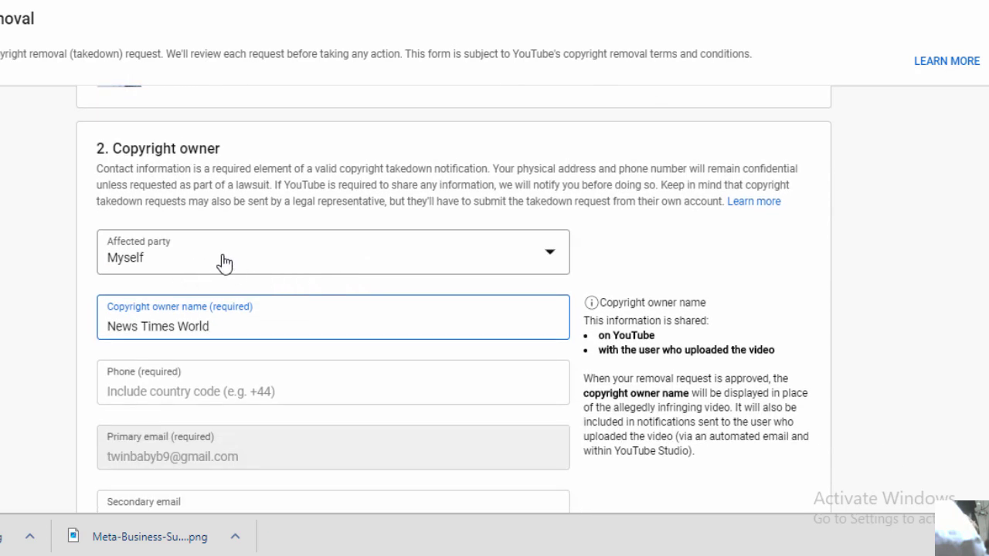
{"action": "scroll", "coordinate": [242, 305], "scroll_direction": "down", "scroll_amount": 2}
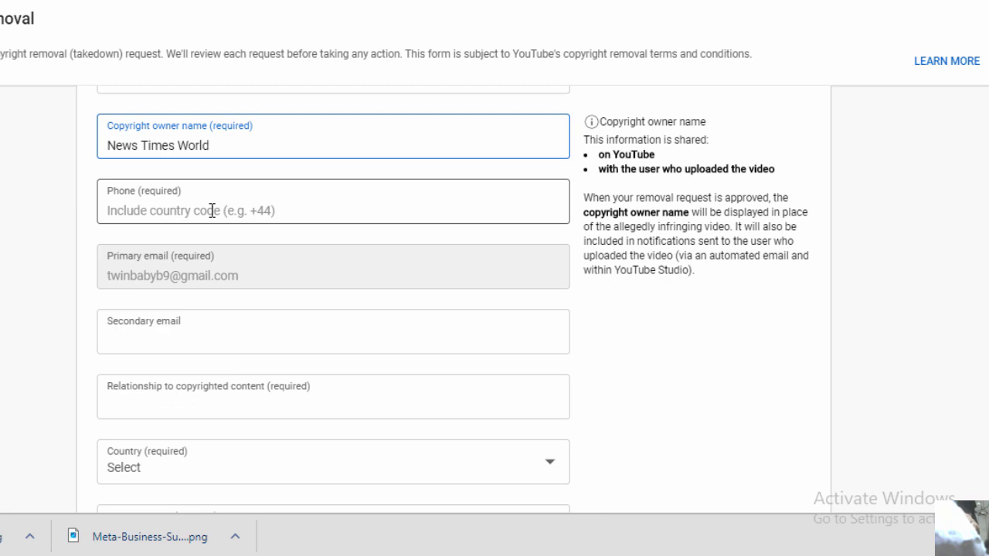
Enter the owner's phone number and paste in the secondary e-mail address.
{"action": "left_click", "coordinate": [212, 210]}
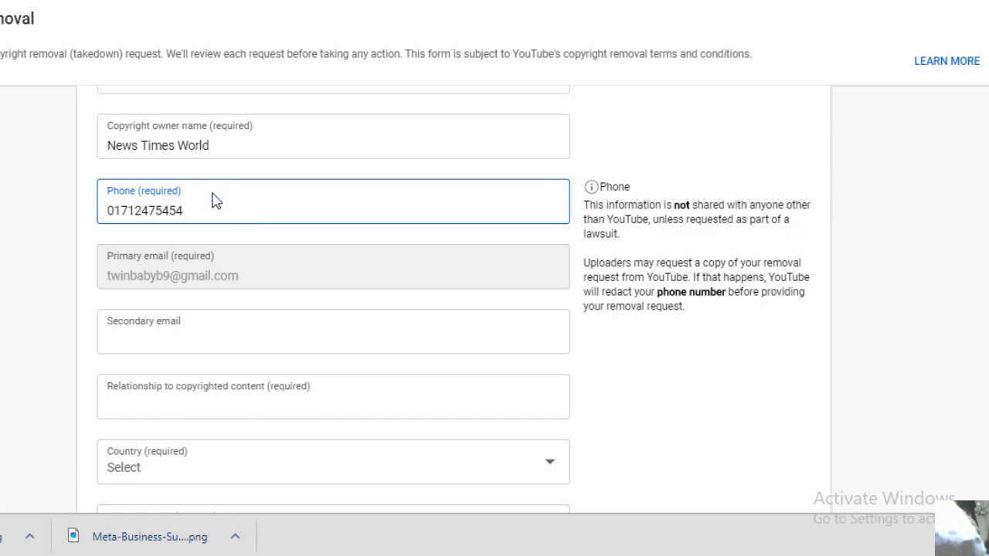
{"action": "left_click", "coordinate": [173, 330]}
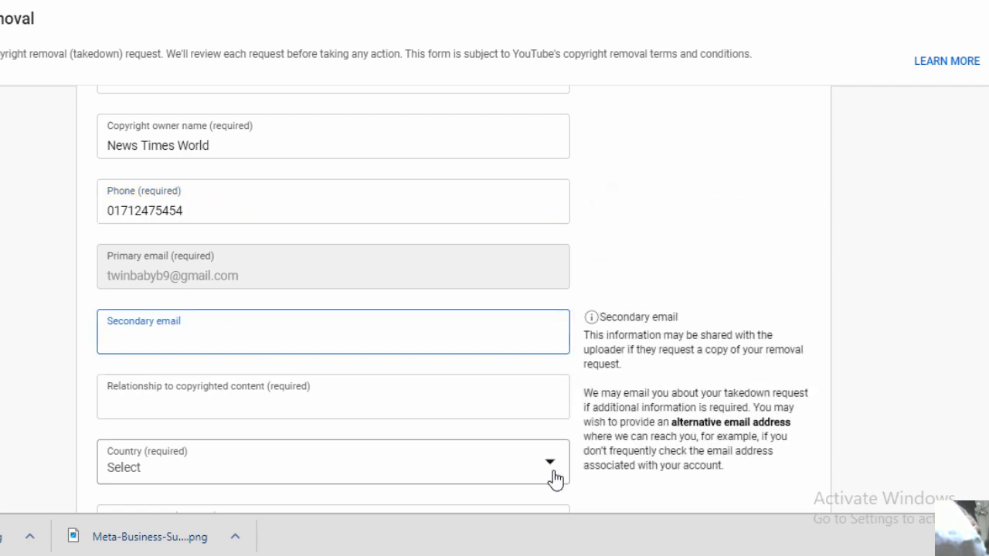
{"action": "key", "text": "ctrl+v"}
Set the relationship to 'I am the owner of this video.' by deleting the stray '/creator'.
{"action": "key", "text": "Tab"}
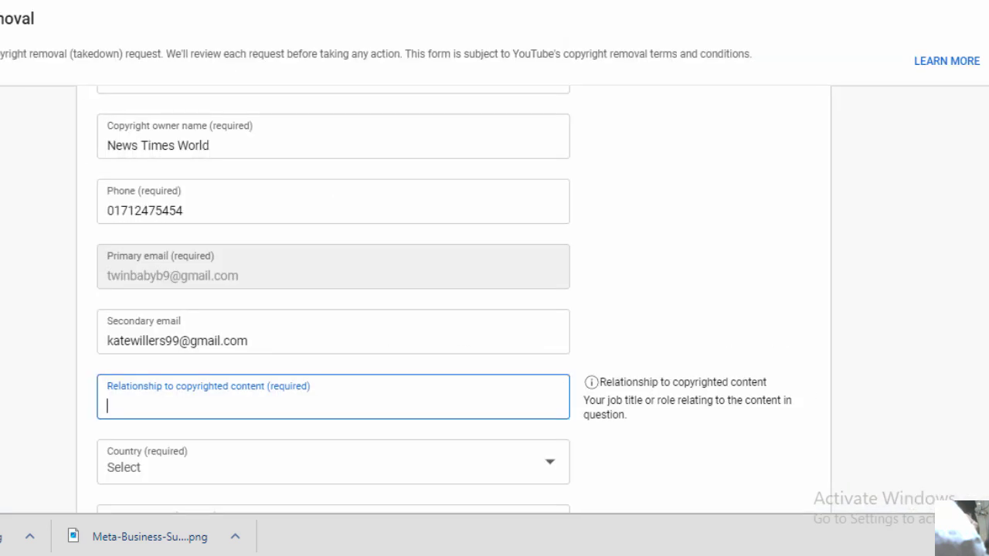
{"action": "type", "text": "I am the owner of this video./creator"}
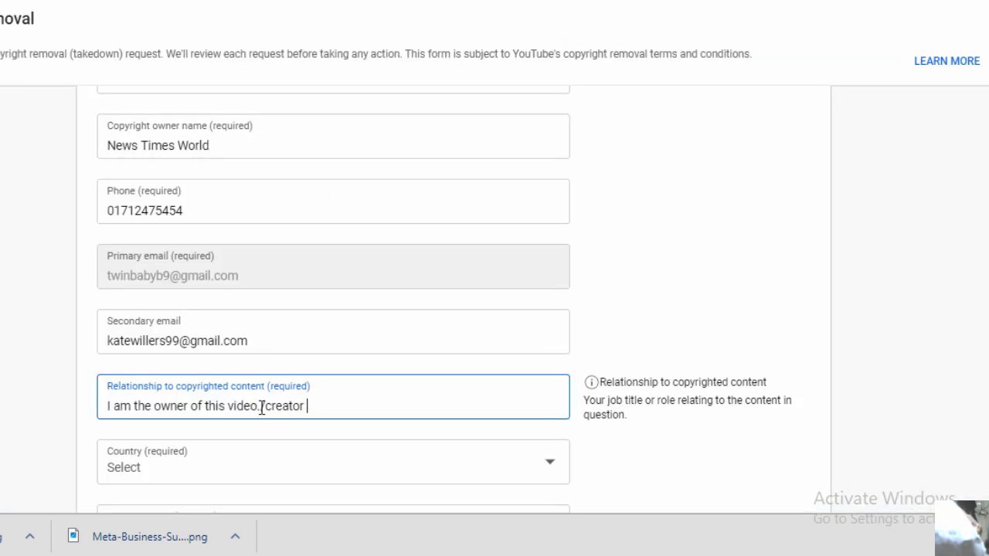
{"action": "left_click_drag", "start_coordinate": [260, 405], "coordinate": [361, 400]}
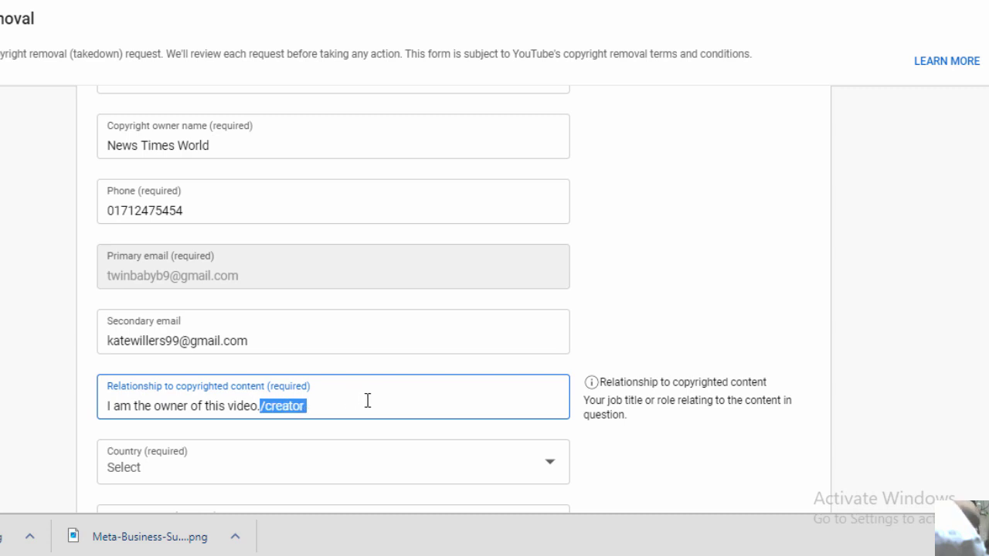
{"action": "key", "text": "BackSpace"}
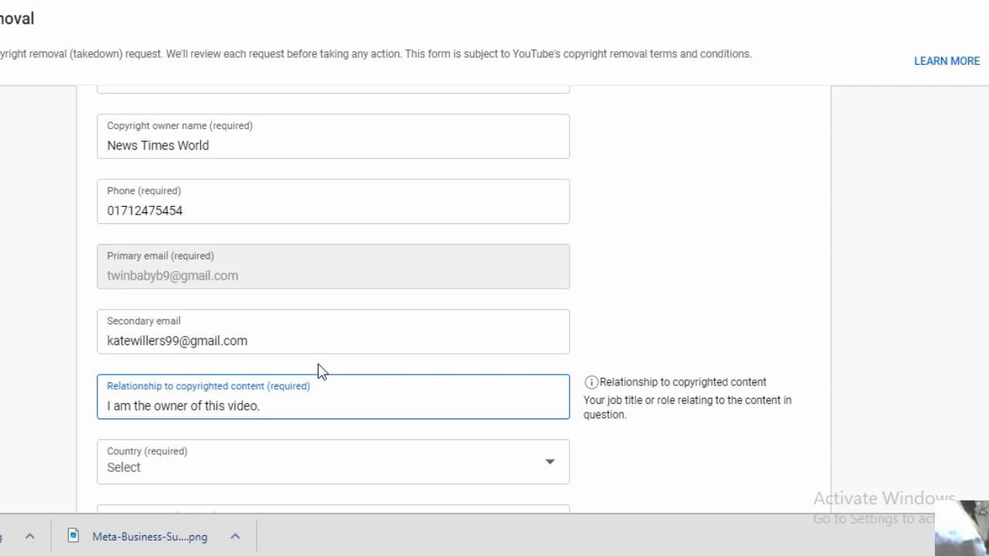
{"action": "scroll", "coordinate": [339, 409], "scroll_direction": "down", "scroll_amount": 1}
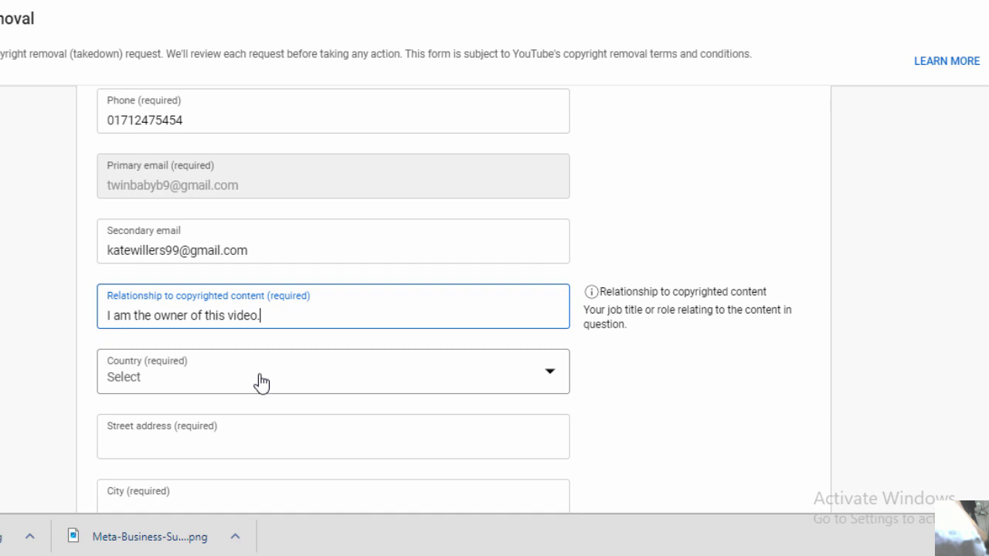
Choose Bangladesh as the copyright owner's country.
{"action": "left_click", "coordinate": [547, 375]}
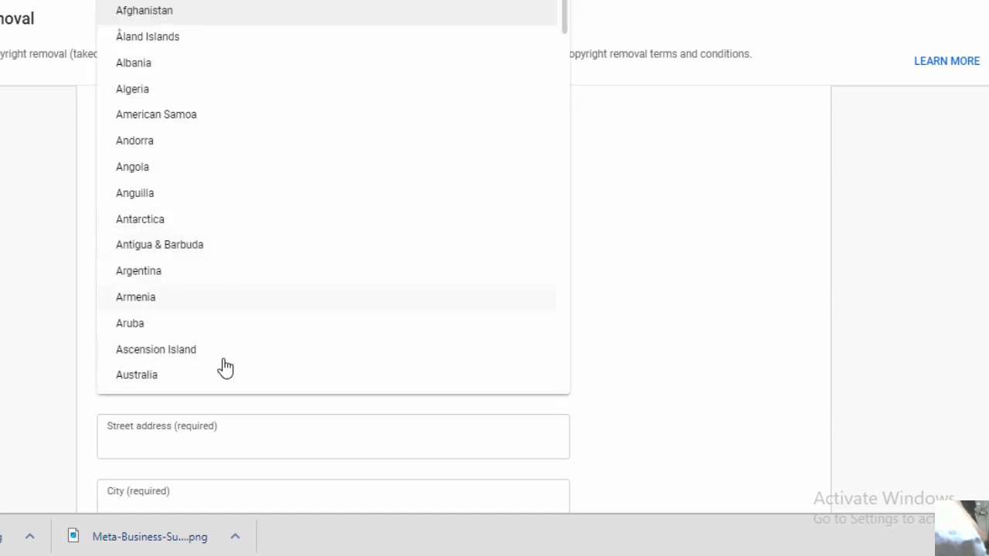
{"action": "scroll", "coordinate": [225, 371], "scroll_direction": "down", "scroll_amount": 1}
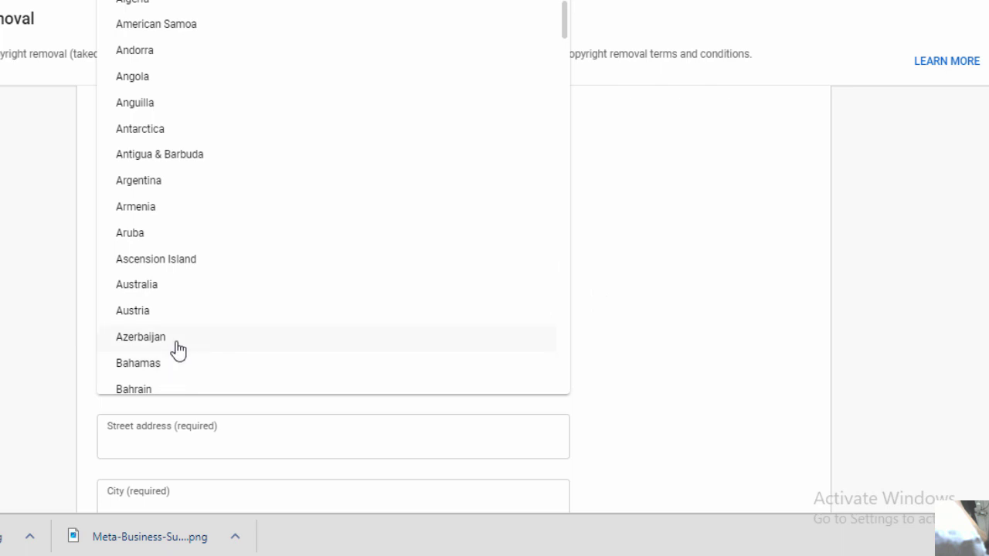
{"action": "scroll", "coordinate": [178, 349], "scroll_direction": "down", "scroll_amount": 2}
{"action": "left_click", "coordinate": [168, 235]}
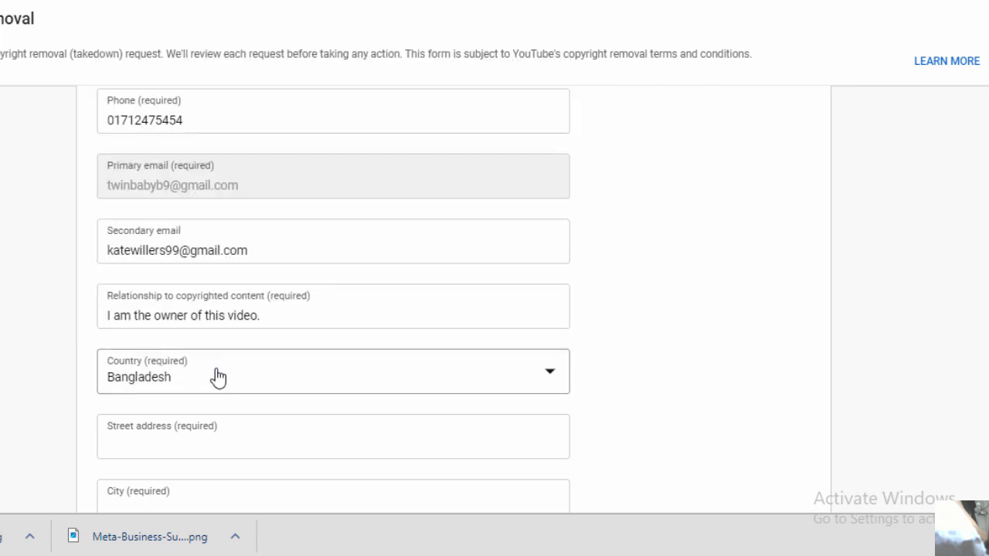
{"action": "scroll", "coordinate": [217, 377], "scroll_direction": "down", "scroll_amount": 2}
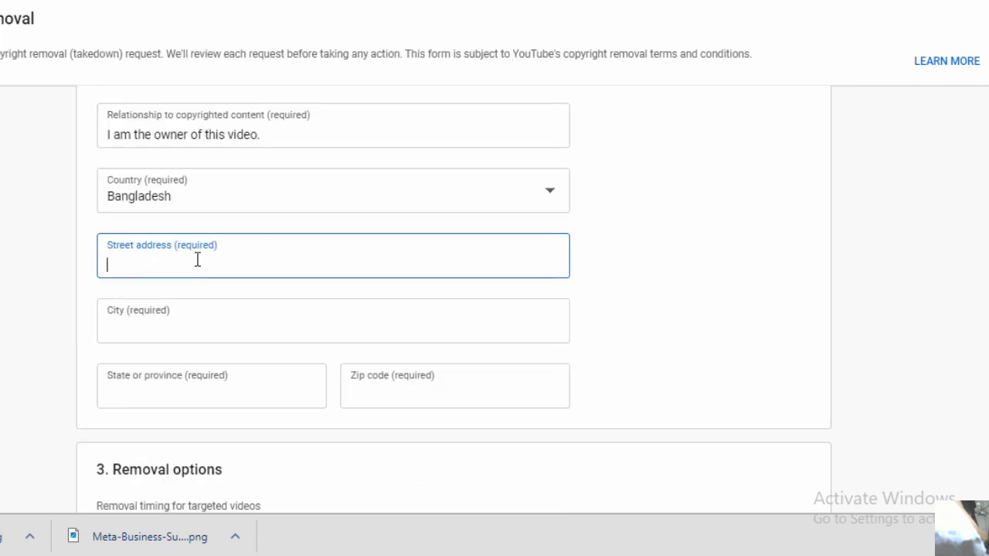
Fill in the owner's street address, city, state/province and zip code.
{"action": "key", "text": "Tab"}
{"action": "type", "text": "dh"}
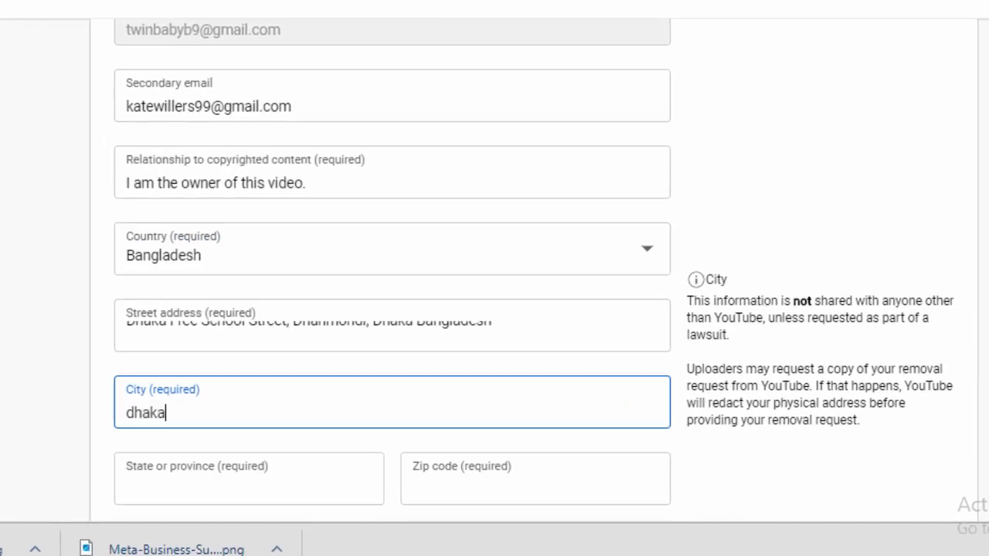
{"action": "left_click", "coordinate": [203, 463]}
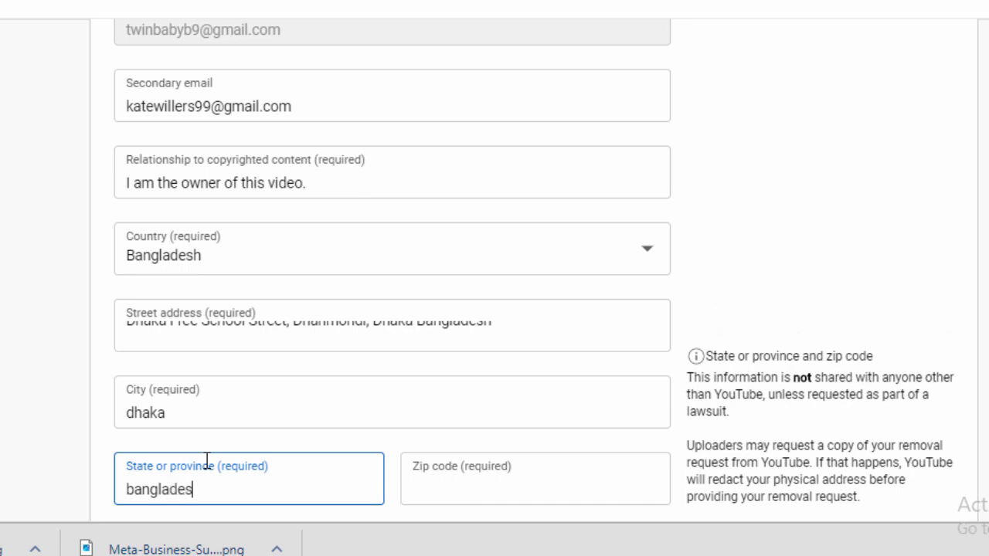
{"action": "left_click", "coordinate": [508, 485]}
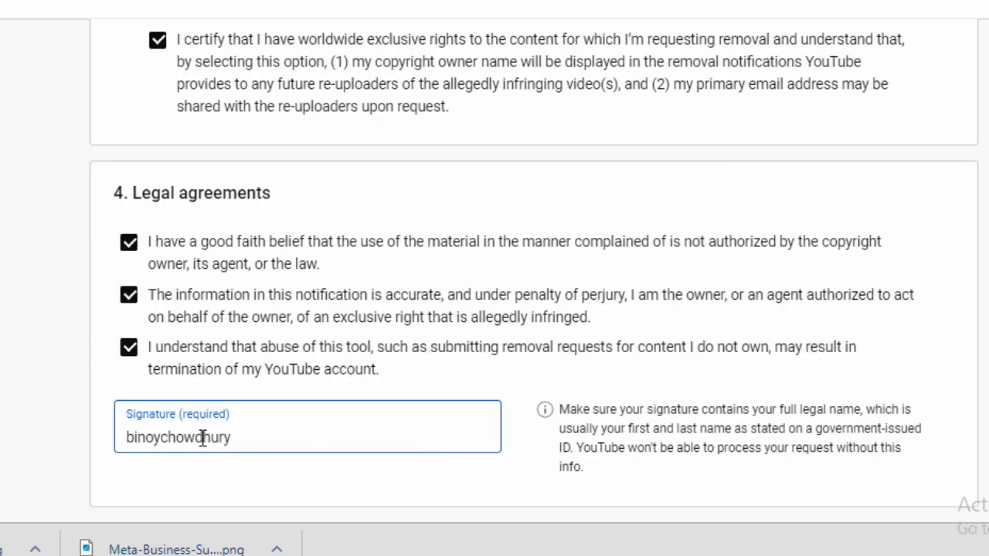
{"action": "scroll", "coordinate": [927, 352], "scroll_direction": "up", "scroll_amount": 20}
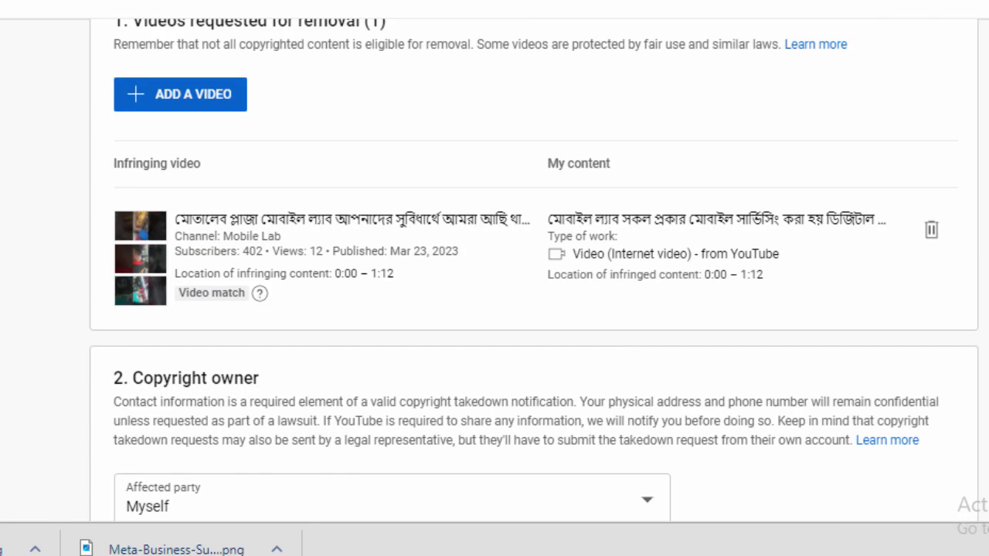
{"action": "scroll", "coordinate": [476, 358], "scroll_direction": "up", "scroll_amount": 2}
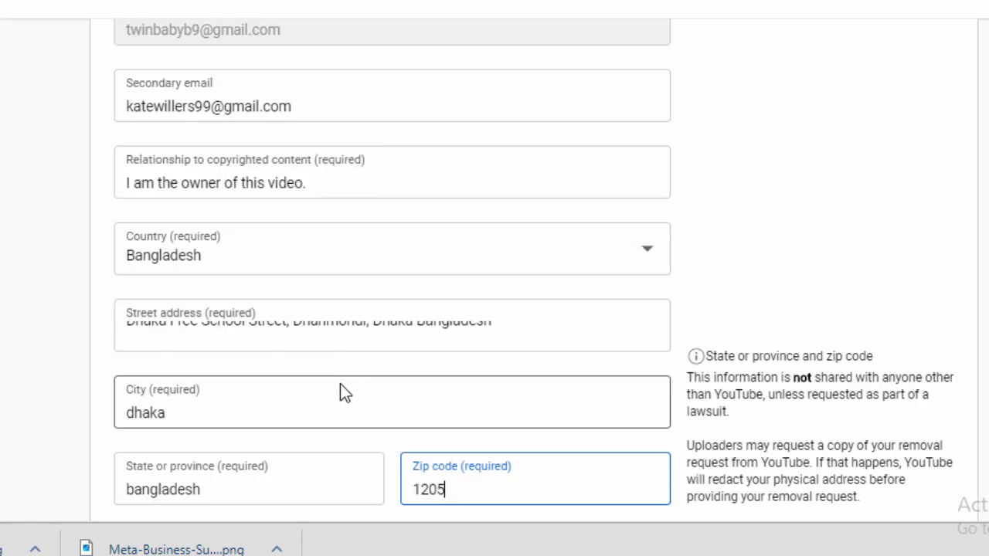
{"action": "scroll", "coordinate": [340, 393], "scroll_direction": "down", "scroll_amount": 7}
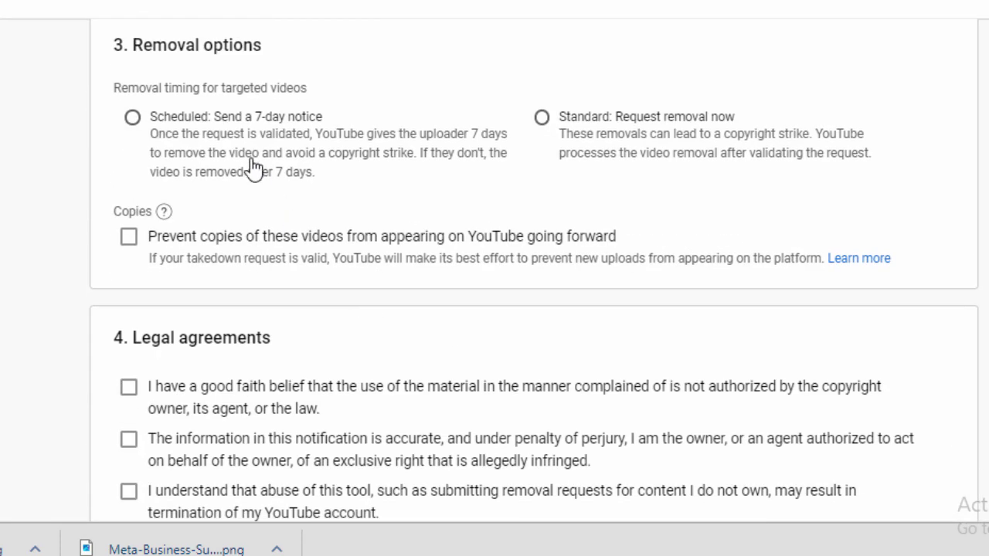
Choose Standard immediate removal, prevent future copies, and certify worldwide exclusive rights.
{"action": "left_click", "coordinate": [542, 117]}
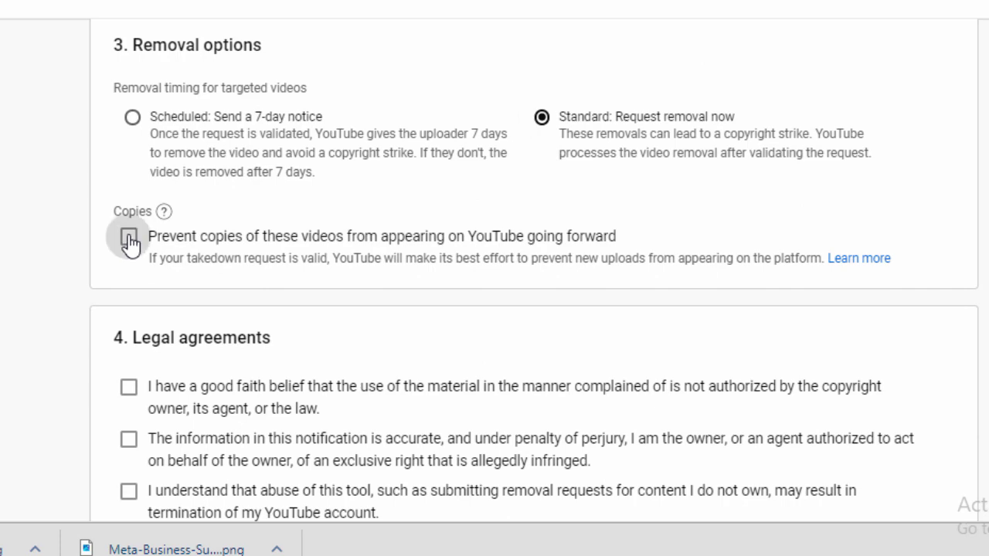
{"action": "left_click", "coordinate": [129, 238]}
{"action": "left_click", "coordinate": [159, 287]}
Accept all three legal agreements and type the owner's name as the signature.
{"action": "scroll", "coordinate": [204, 306], "scroll_direction": "down", "scroll_amount": 3}
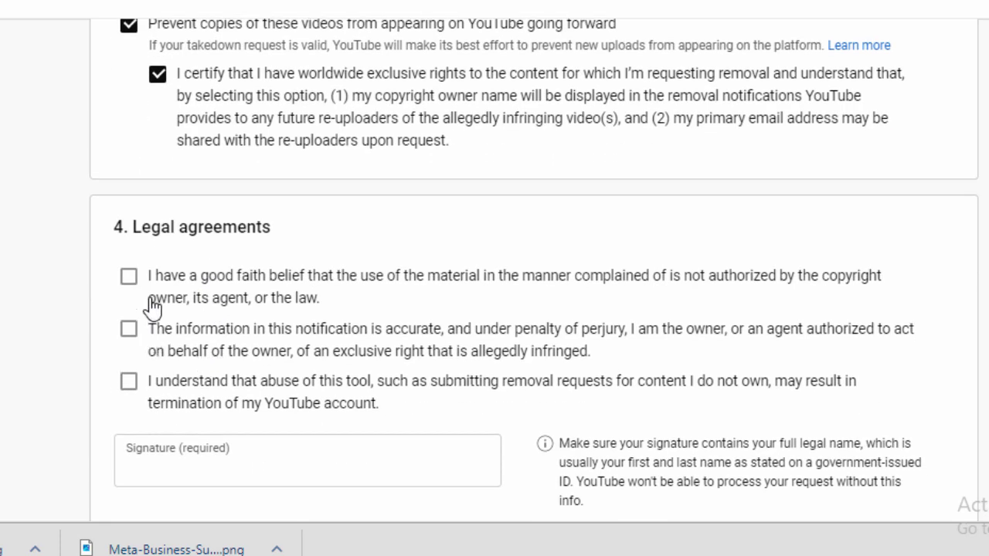
{"action": "left_click", "coordinate": [129, 276]}
{"action": "left_click", "coordinate": [129, 329]}
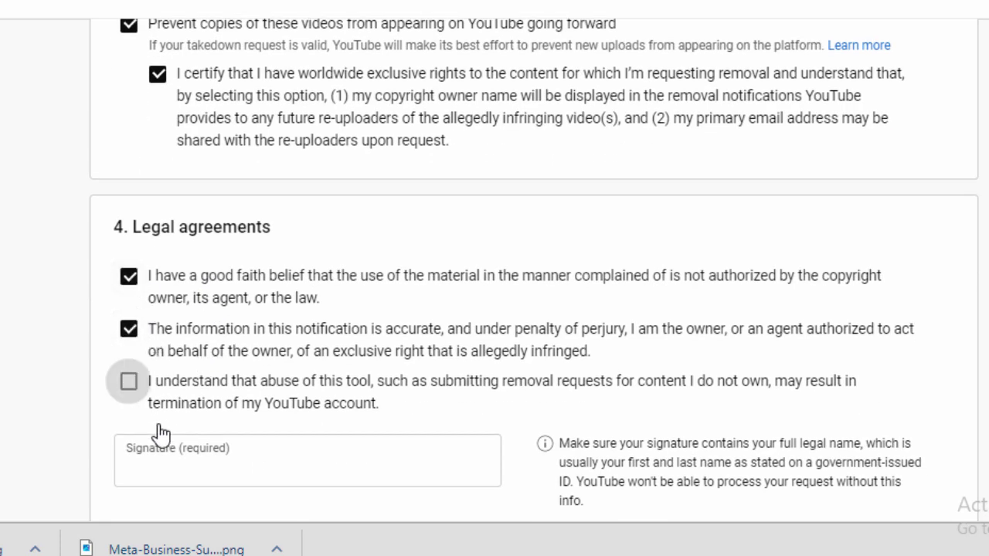
{"action": "left_click", "coordinate": [129, 381]}
{"action": "left_click", "coordinate": [257, 471]}
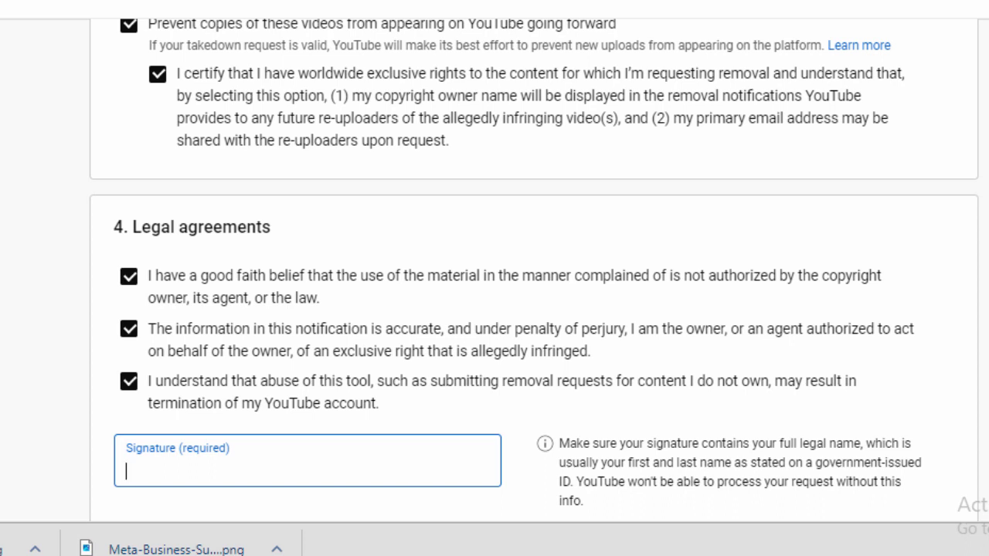
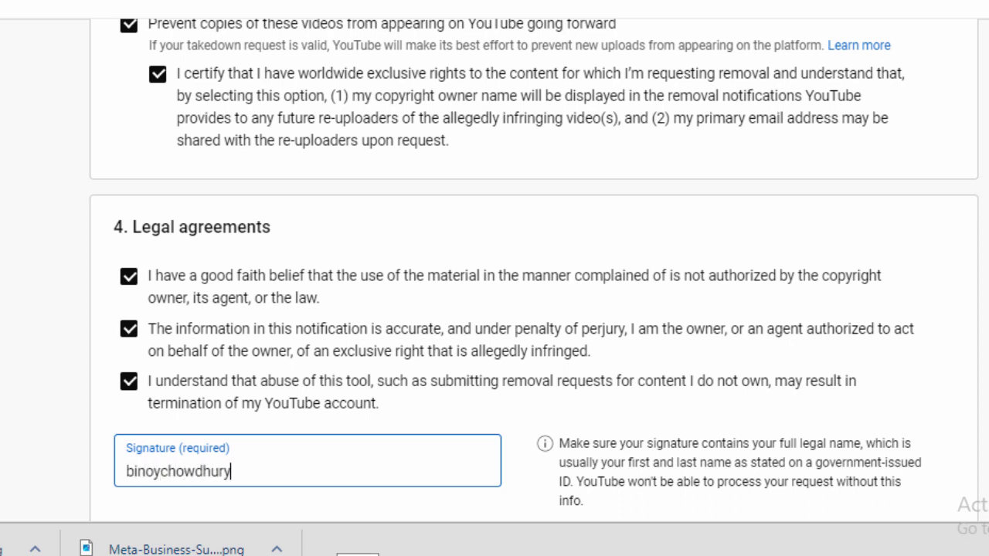
{"action": "scroll", "coordinate": [433, 466], "scroll_direction": "down", "scroll_amount": 1}
{"action": "scroll", "coordinate": [521, 394], "scroll_direction": "up", "scroll_amount": 4}
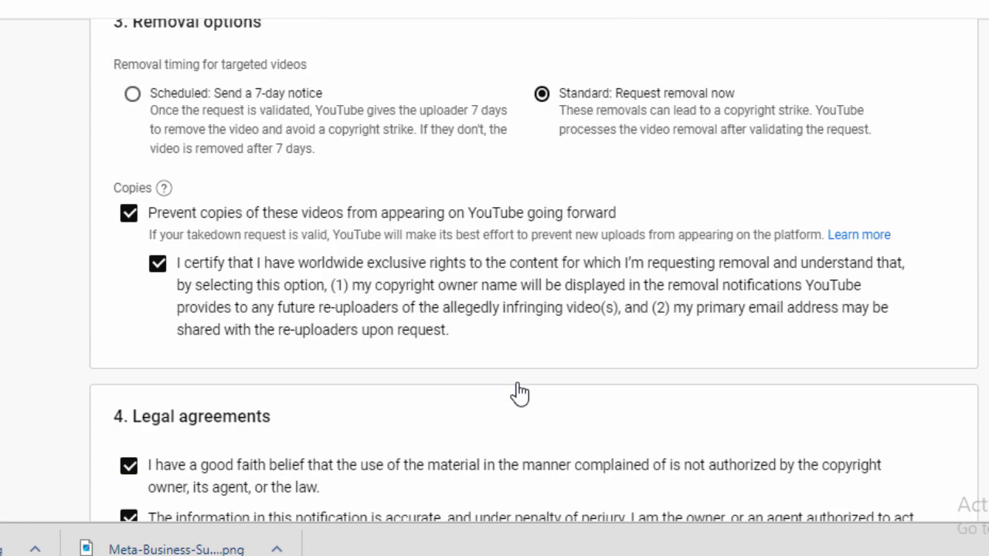
{"action": "scroll", "coordinate": [519, 391], "scroll_direction": "down", "scroll_amount": 3}
{"action": "scroll", "coordinate": [521, 393], "scroll_direction": "down", "scroll_amount": 1}
{"action": "scroll", "coordinate": [789, 388], "scroll_direction": "up", "scroll_amount": 9}
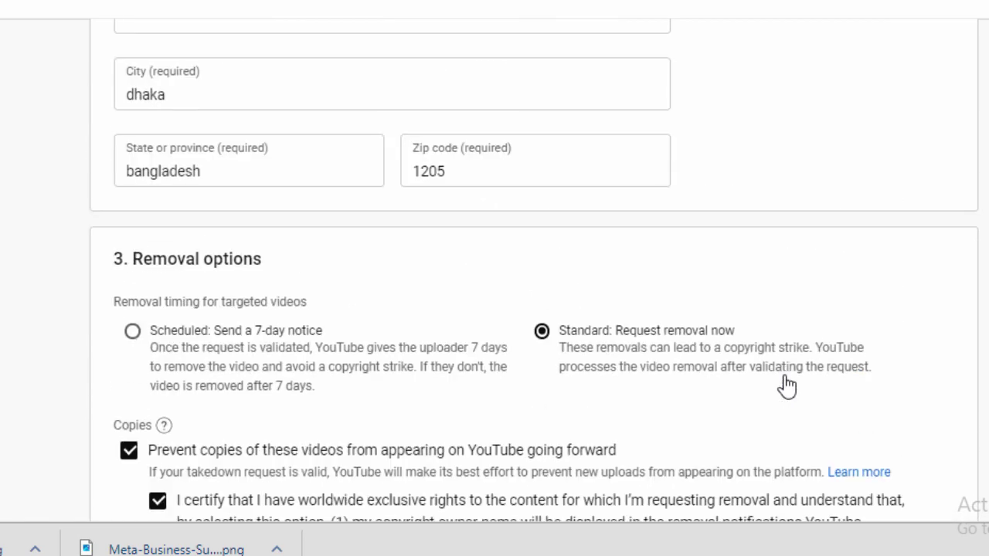
{"action": "scroll", "coordinate": [787, 386], "scroll_direction": "up", "scroll_amount": 10}
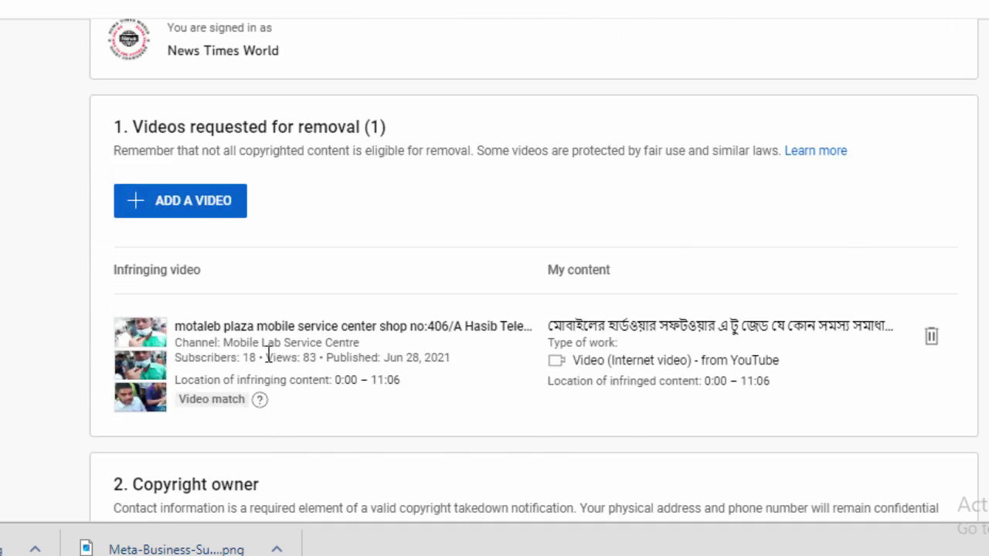
{"action": "left_click_drag", "start_coordinate": [253, 342], "coordinate": [389, 348]}
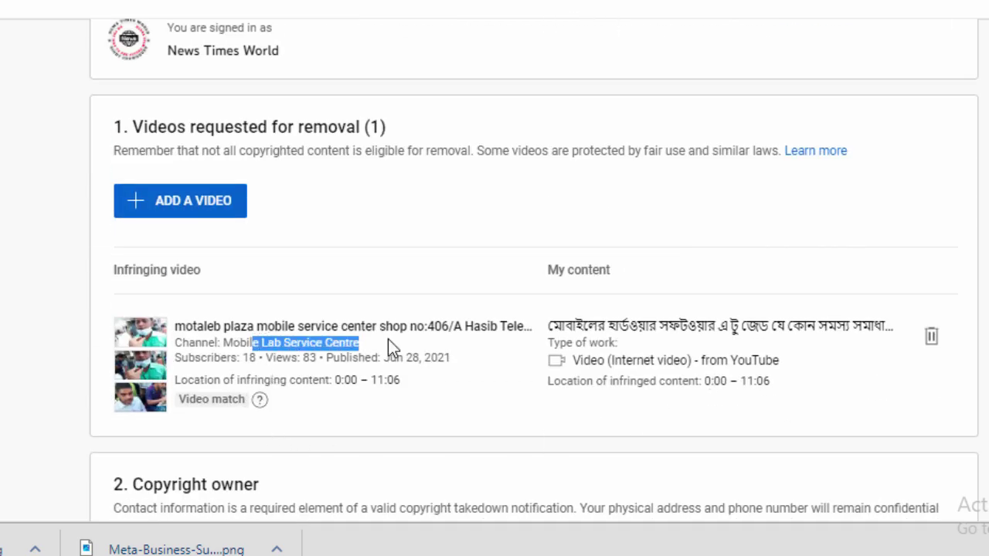
{"action": "left_click", "coordinate": [389, 341]}
{"action": "scroll", "coordinate": [425, 371], "scroll_direction": "down", "scroll_amount": 3}
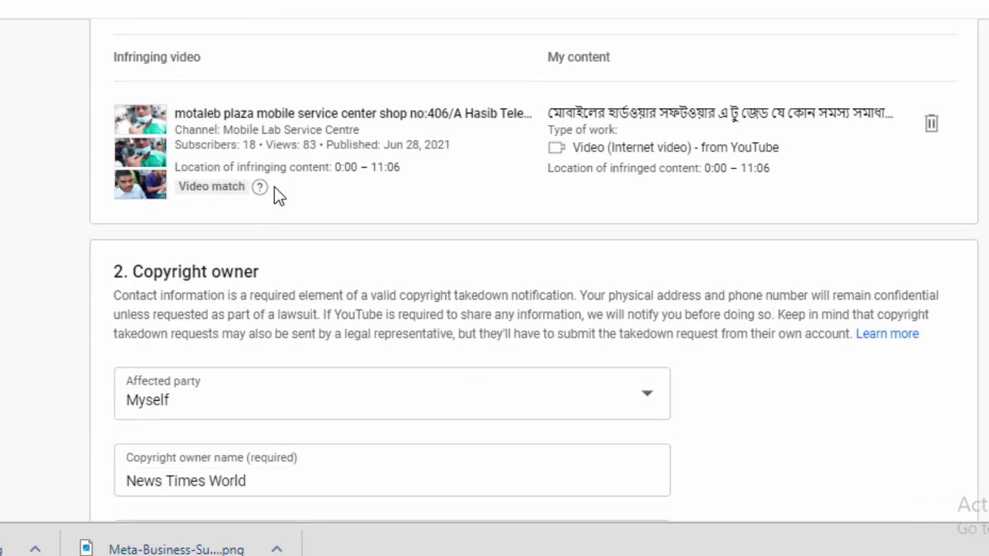
{"action": "scroll", "coordinate": [592, 227], "scroll_direction": "down", "scroll_amount": 5}
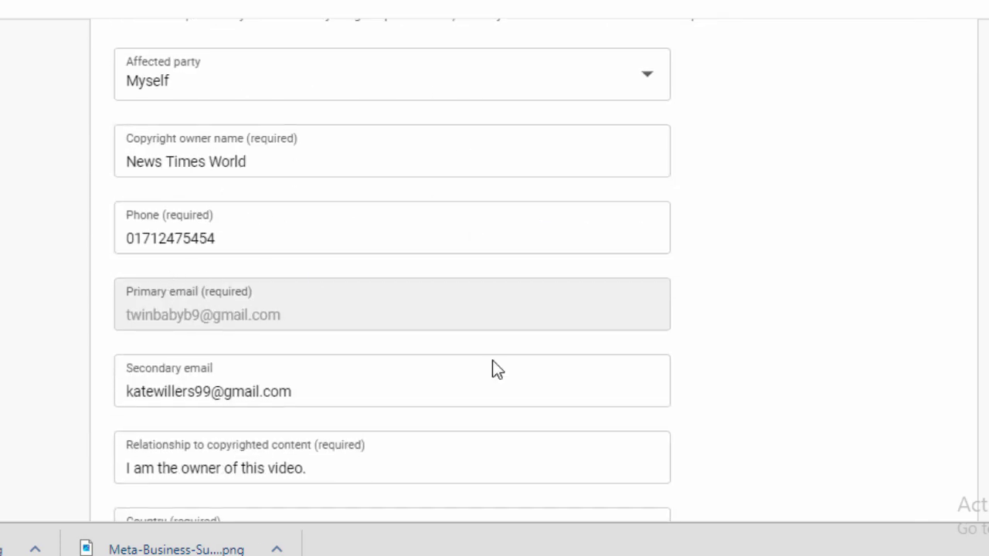
{"action": "scroll", "coordinate": [418, 406], "scroll_direction": "down", "scroll_amount": 1}
{"action": "scroll", "coordinate": [418, 406], "scroll_direction": "down", "scroll_amount": 9}
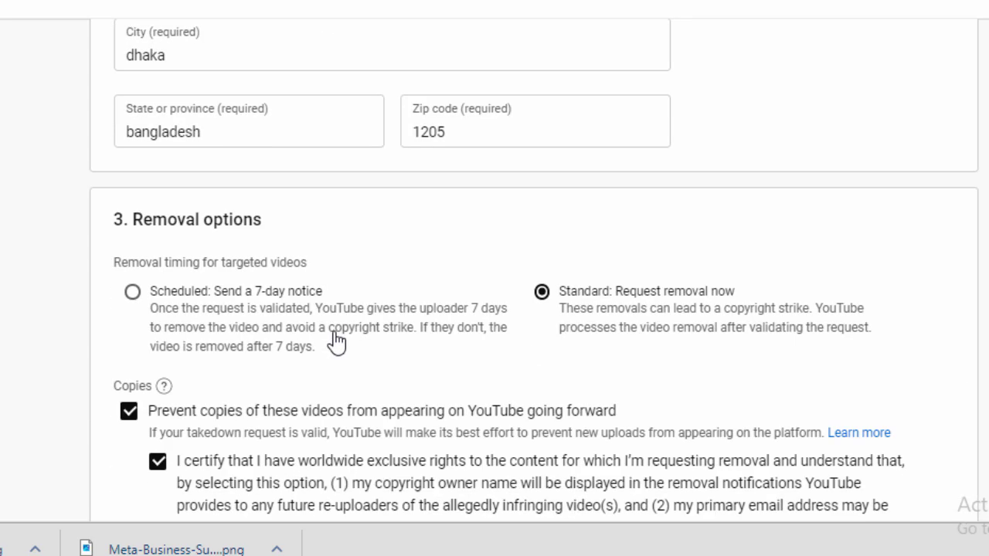
{"action": "scroll", "coordinate": [358, 401], "scroll_direction": "down", "scroll_amount": 4}
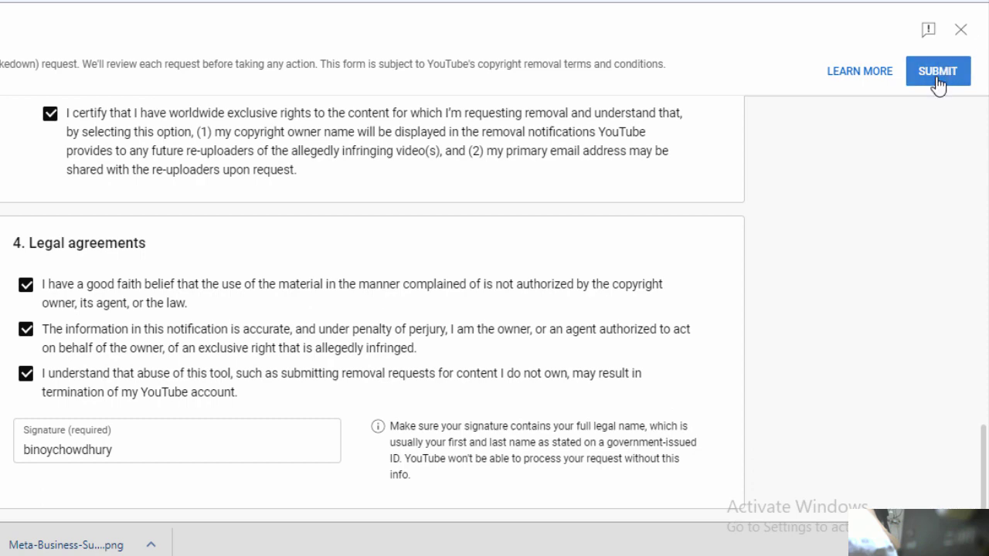
Fix the signature to separate first and last name, then submit the request.
{"action": "left_click", "coordinate": [936, 77]}
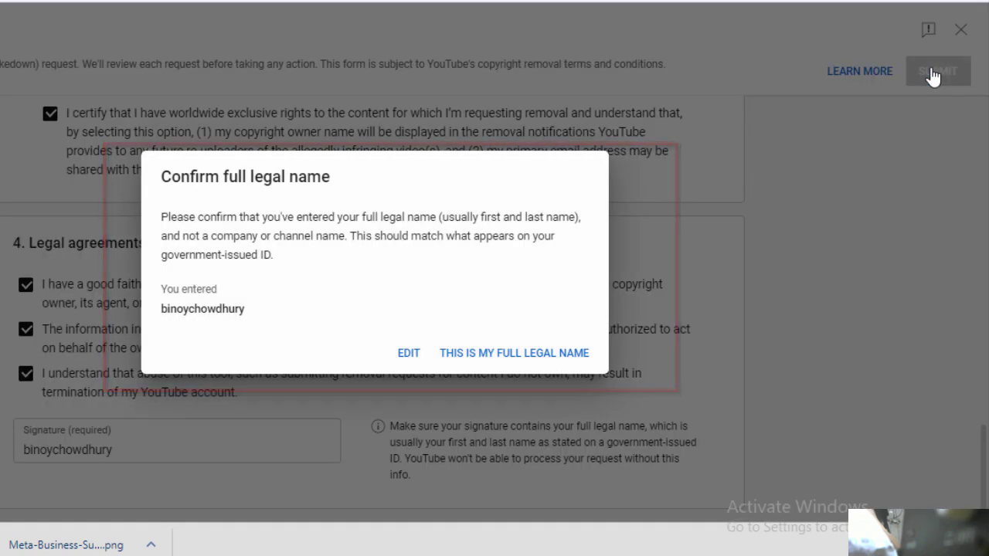
{"action": "left_click", "coordinate": [409, 353]}
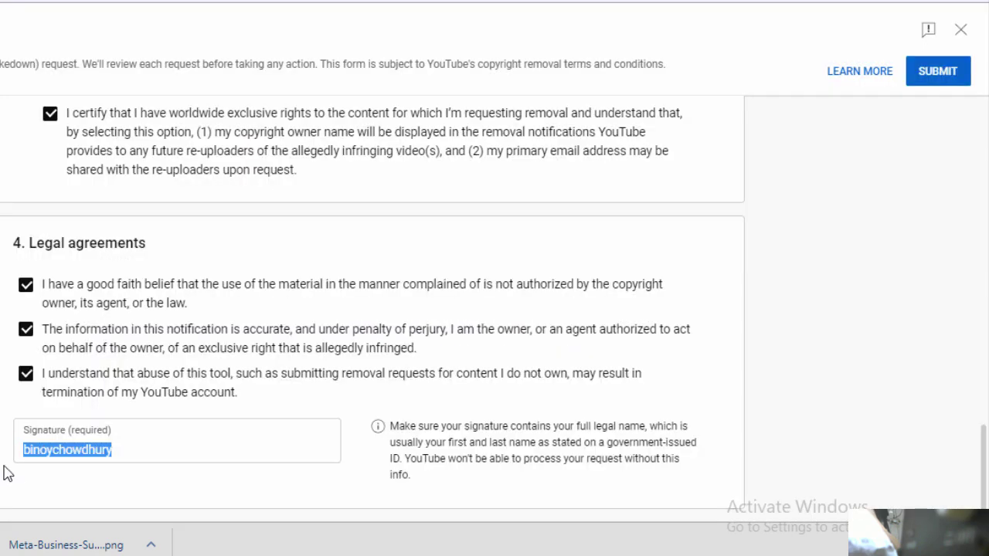
{"action": "left_click", "coordinate": [54, 451]}
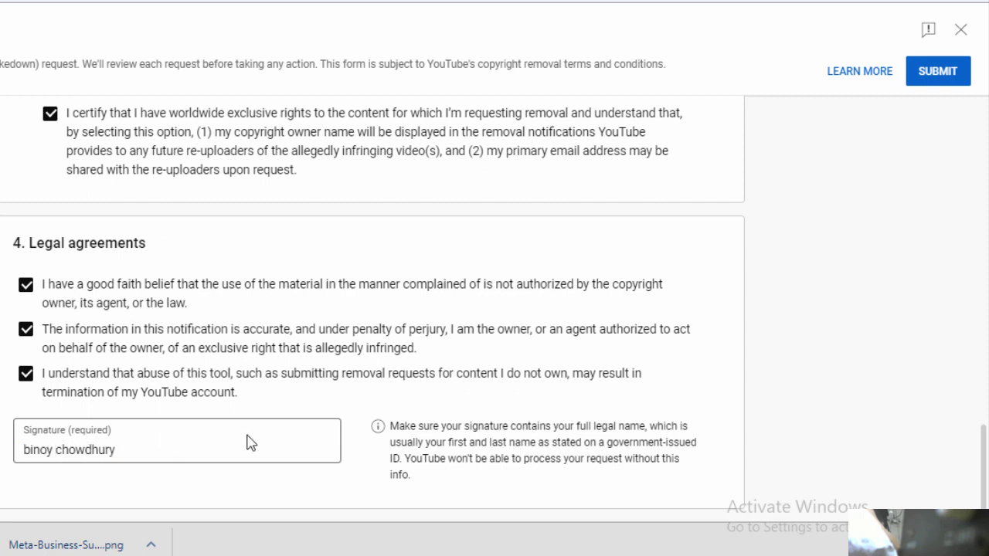
{"action": "left_click", "coordinate": [943, 74]}
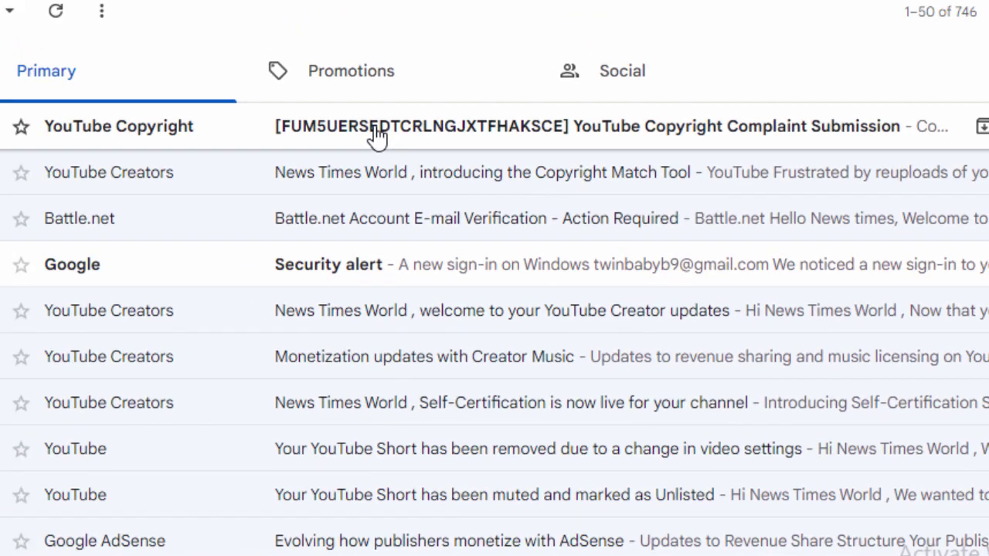
Open the 'YouTube Copyright Complaint Submission' email from YouTube Copyright.
{"action": "left_click", "coordinate": [376, 136]}
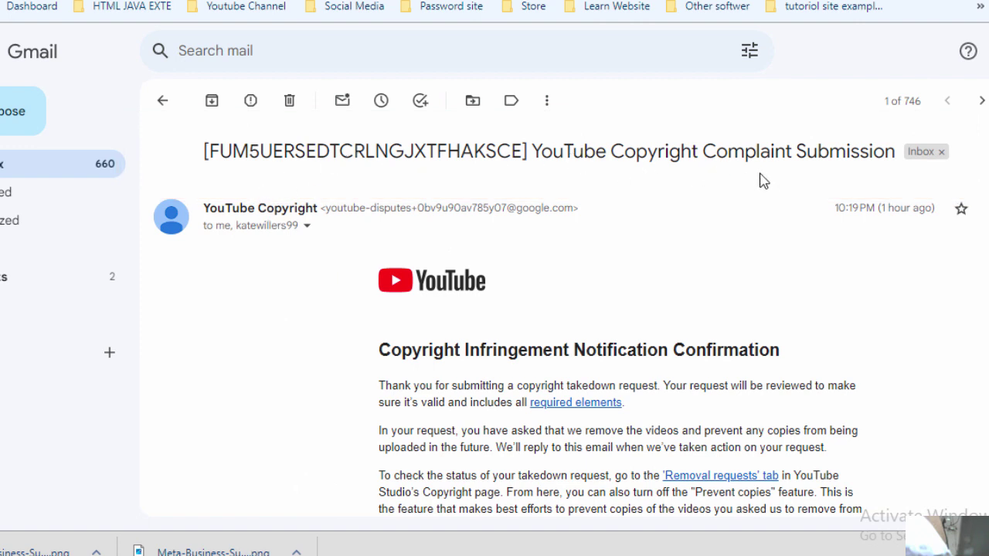
Read the takedown confirmation email, then view Removal requests showing the Mobile Lab Service Centre request In progress.
{"action": "scroll", "coordinate": [476, 389], "scroll_direction": "down", "scroll_amount": 1}
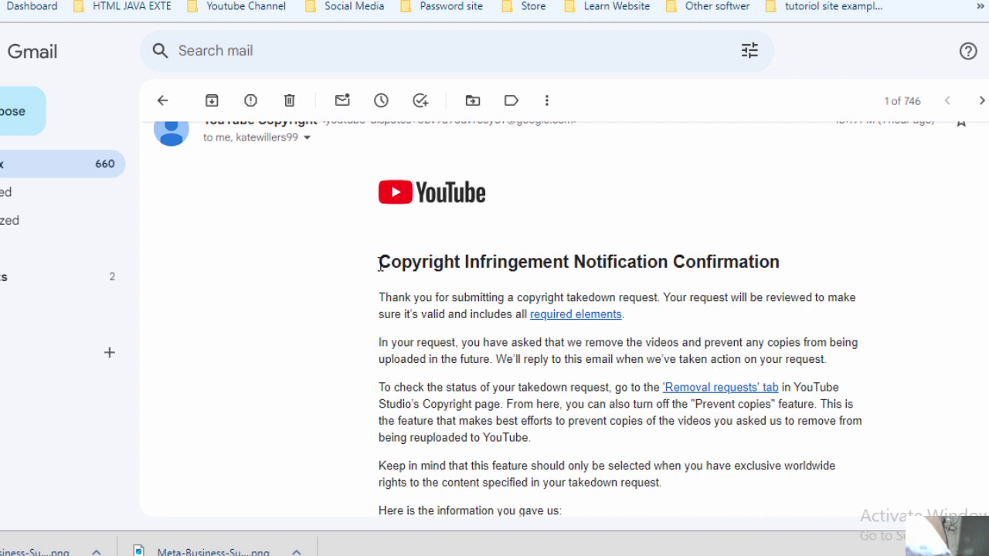
{"action": "left_click_drag", "start_coordinate": [379, 264], "coordinate": [797, 270]}
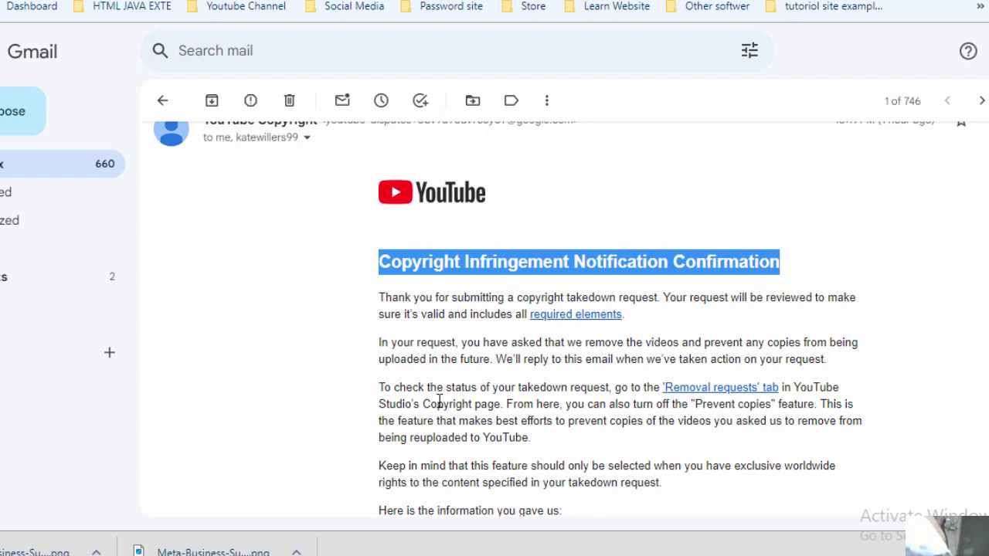
{"action": "scroll", "coordinate": [552, 458], "scroll_direction": "down", "scroll_amount": 5}
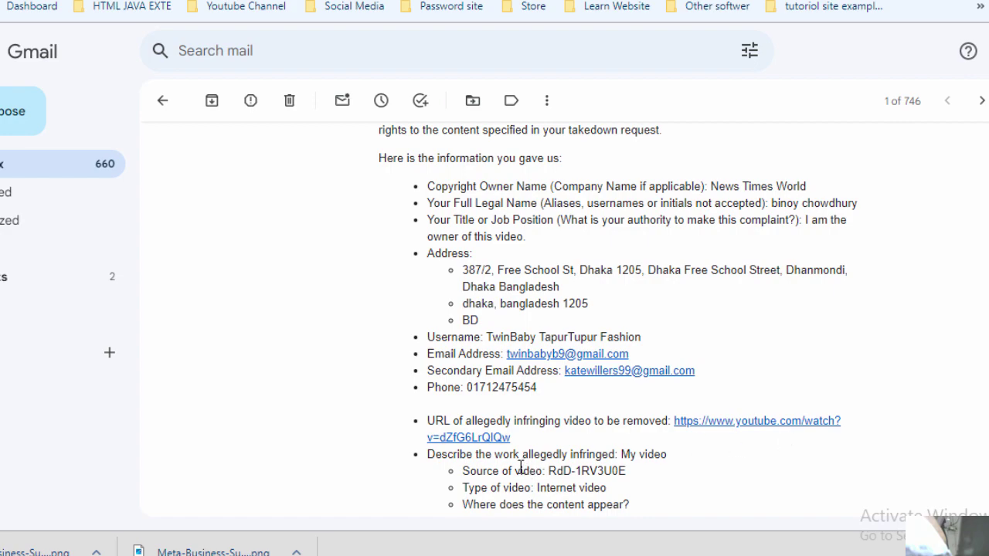
{"action": "scroll", "coordinate": [520, 468], "scroll_direction": "down", "scroll_amount": 3}
{"action": "scroll", "coordinate": [516, 461], "scroll_direction": "down", "scroll_amount": 5}
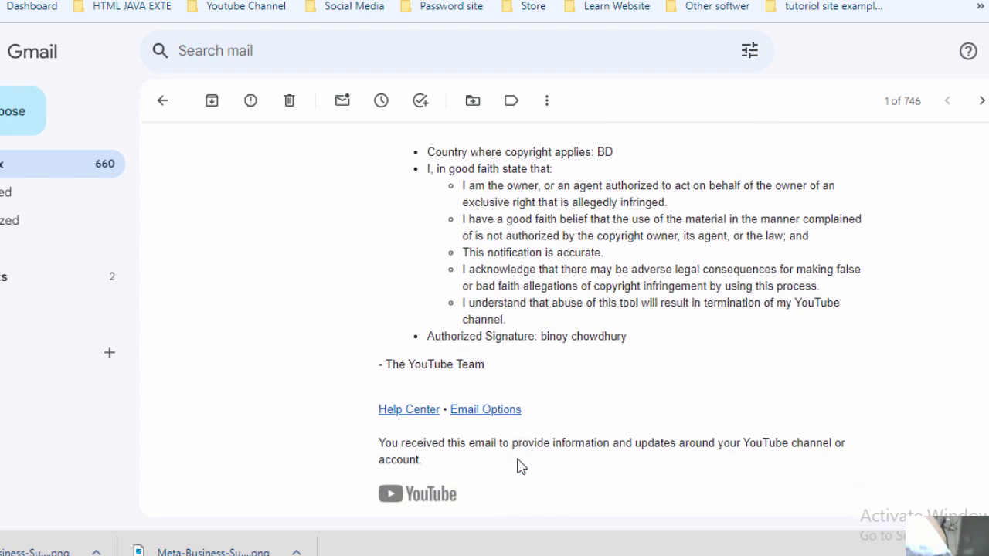
{"action": "scroll", "coordinate": [519, 459], "scroll_direction": "up", "scroll_amount": 2}
{"action": "scroll", "coordinate": [520, 467], "scroll_direction": "up", "scroll_amount": 12}
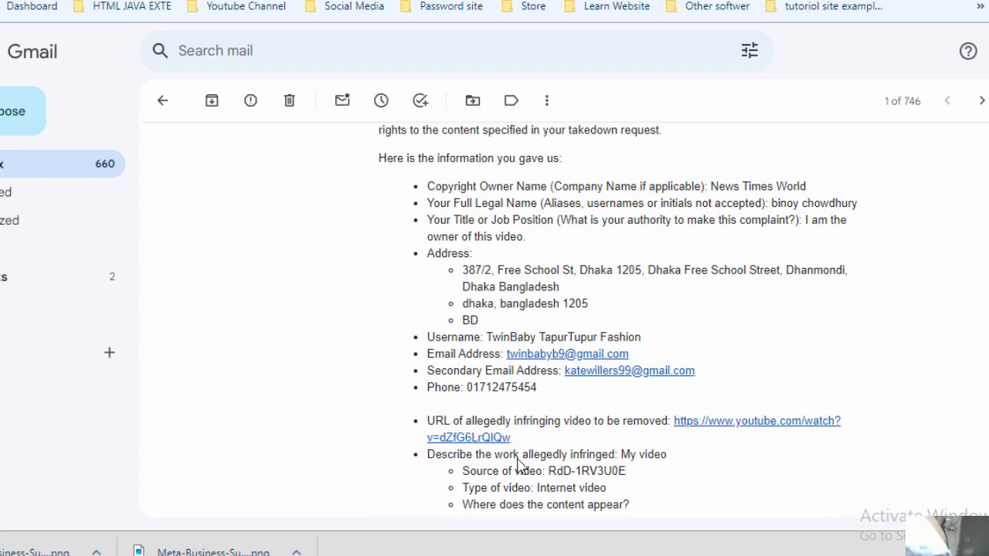
{"action": "scroll", "coordinate": [519, 459], "scroll_direction": "up", "scroll_amount": 2}
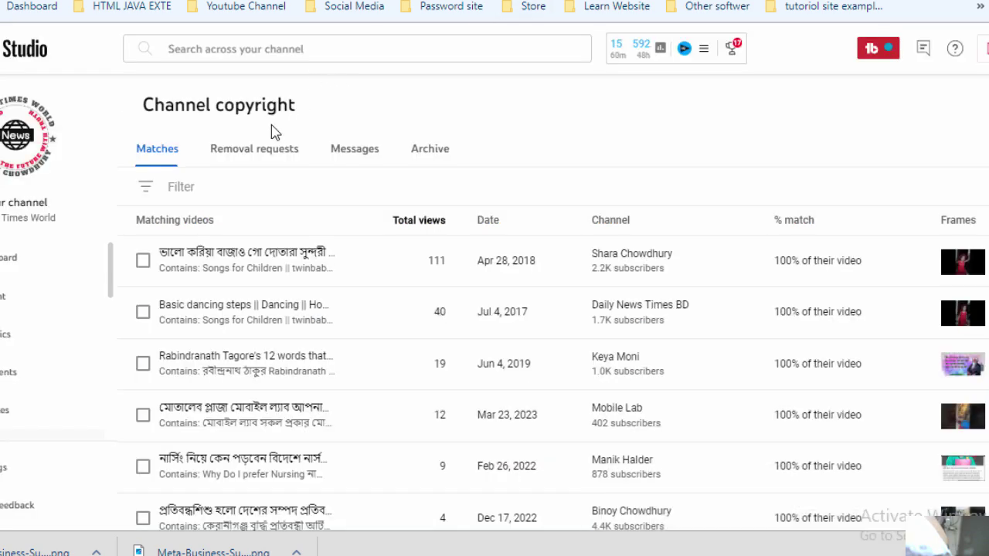
{"action": "left_click", "coordinate": [265, 152]}
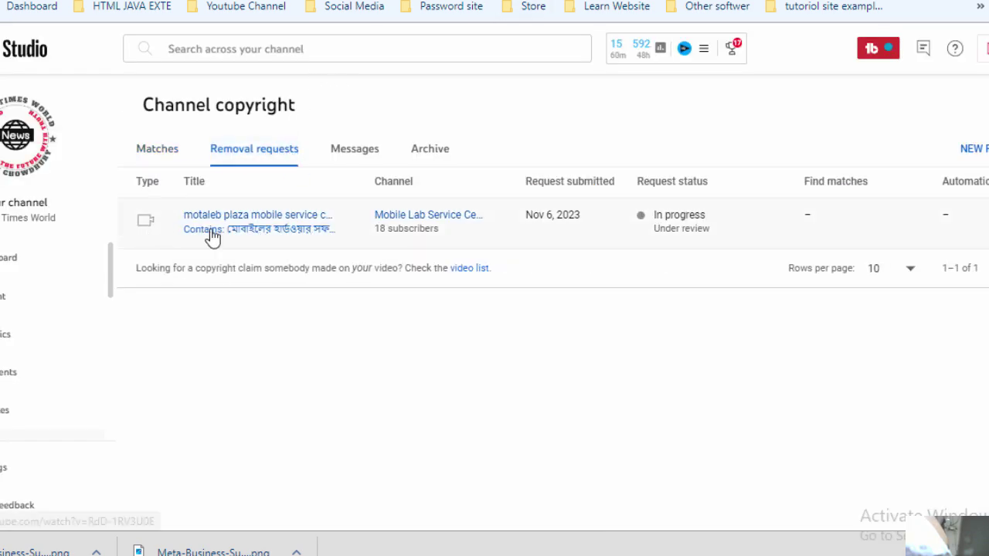